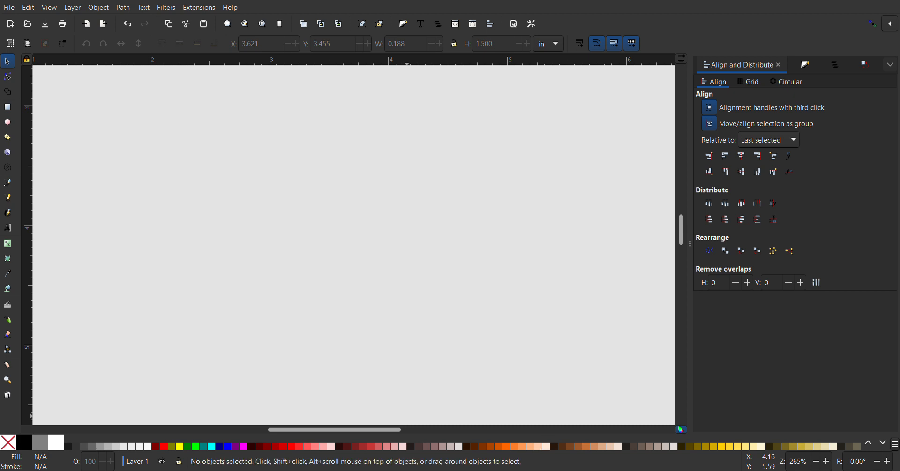
Step: Draw a tall, narrow rectangle about 0.4 in wide and 1.65 in high near the middle of the canvas
{"action": "left_click", "coordinate": [7, 107]}
{"action": "left_click_drag", "start_coordinate": [305, 174], "coordinate": [353, 375]}
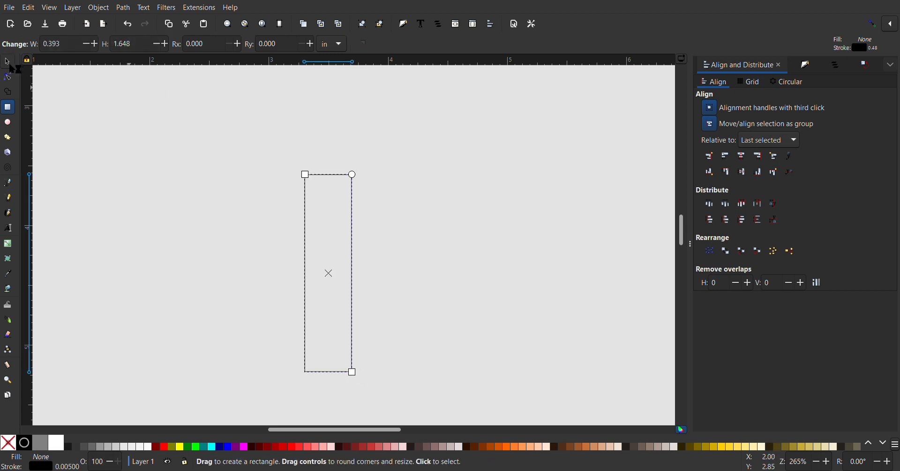
{"action": "left_click", "coordinate": [7, 62]}
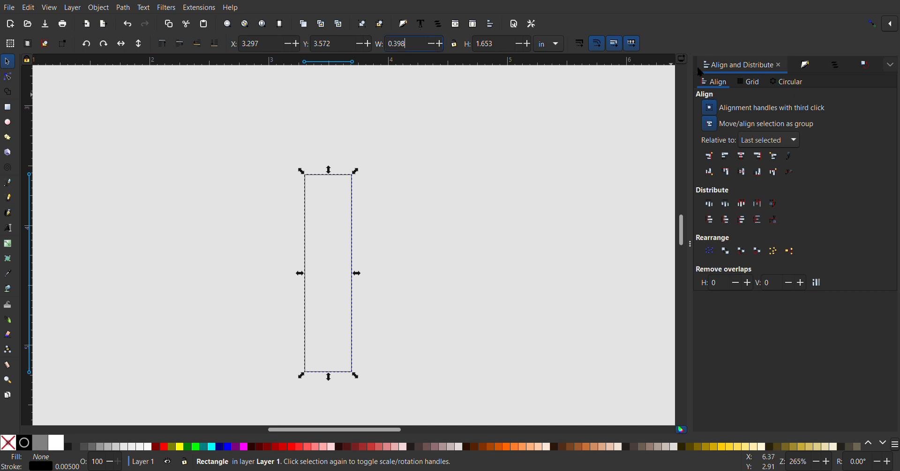
Step: Set the rectangle's width to 0.1875 in and its height to 1.5 in
{"action": "key", "text": "BackSpace"}
{"action": "key", "text": "BackSpace"}
{"action": "type", "text": "1875"}
{"action": "key", "text": "Return"}
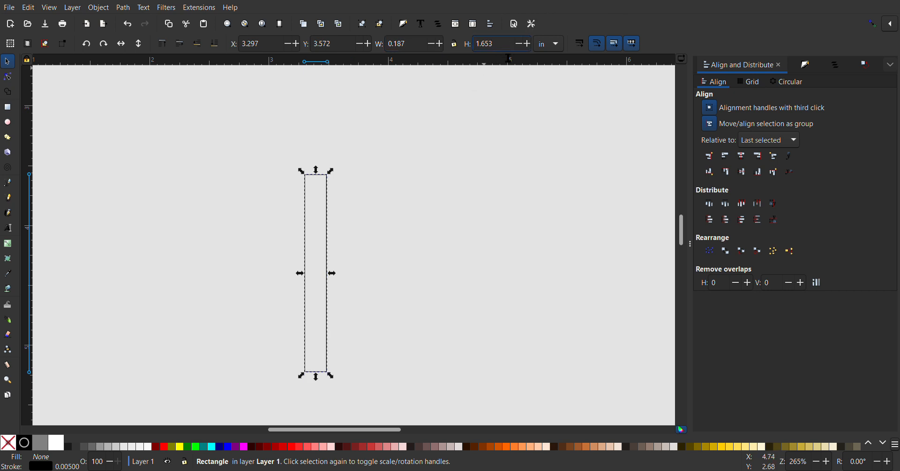
{"action": "key", "text": "BackSpace"}
{"action": "key", "text": "BackSpace"}
{"action": "type", "text": "5"}
{"action": "key", "text": "Return"}
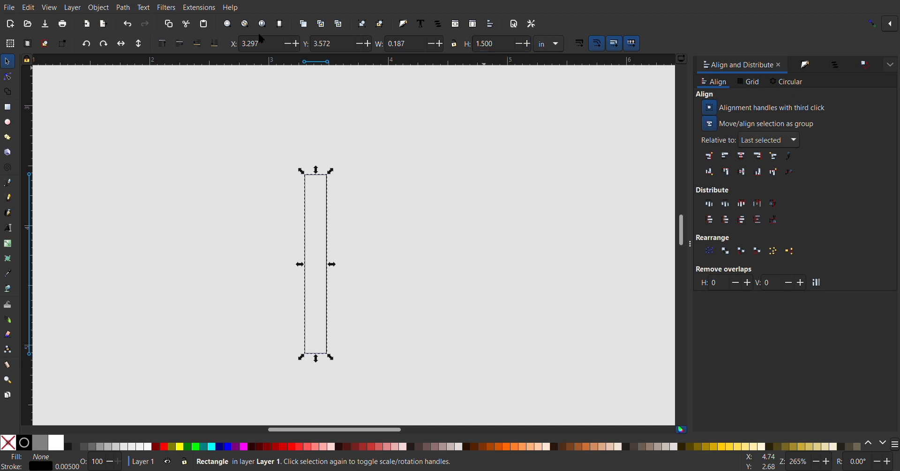
Step: Draw a small circle about 0.15 in across to the left of the rectangle's upper end
{"action": "left_click", "coordinate": [8, 122]}
{"action": "left_click_drag", "start_coordinate": [188, 172], "coordinate": [207, 191]}
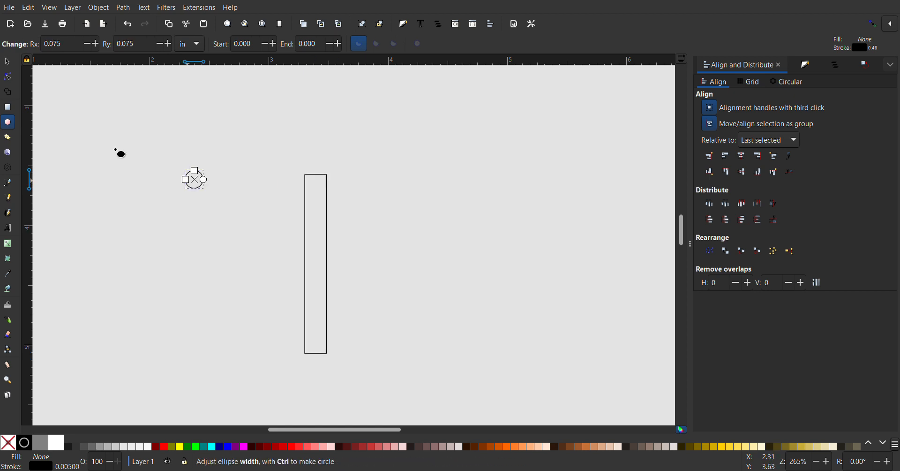
{"action": "left_click", "coordinate": [10, 61]}
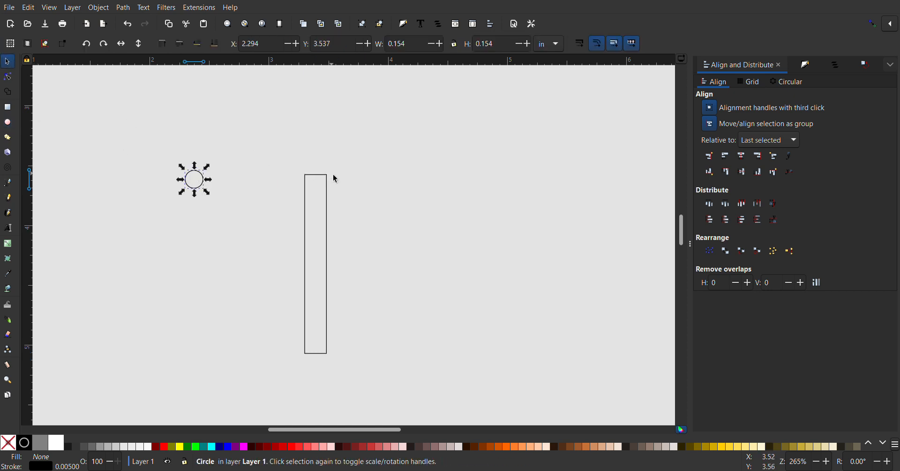
Step: Set the circle's width and height to 0.1875 in each
{"action": "left_click", "coordinate": [416, 46]}
{"action": "key", "text": "BackSpace"}
{"action": "type", "text": "875"}
{"action": "key", "text": "Tab"}
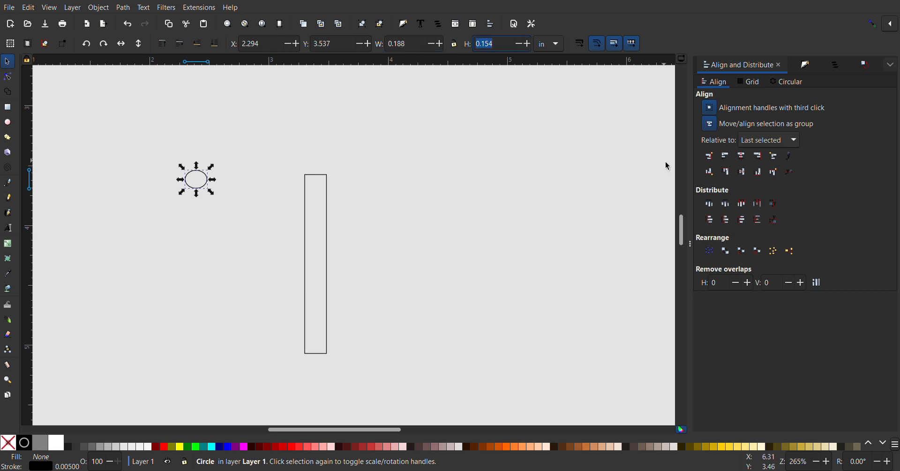
{"action": "type", "text": ".1875"}
{"action": "key", "text": "Return"}
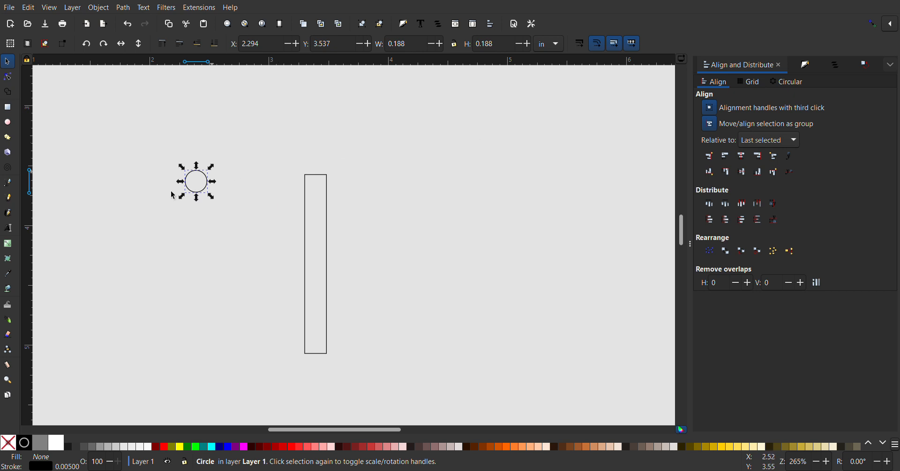
Step: Center the circle on the rectangle's vertical axis, aligning relative to the last selected object
{"action": "left_click", "coordinate": [309, 207], "text": "shift"}
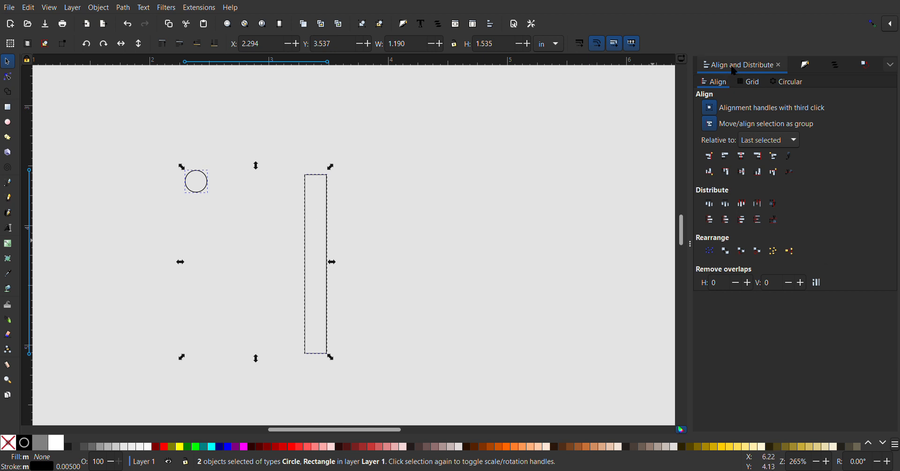
{"action": "left_click", "coordinate": [744, 159]}
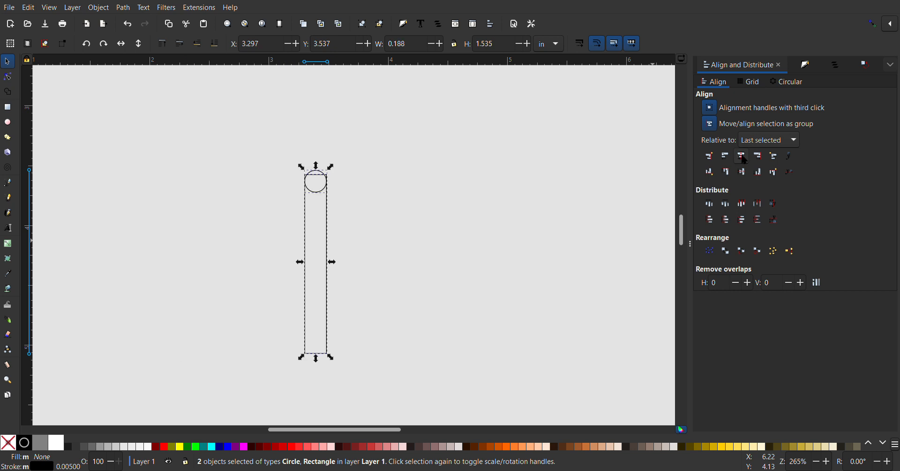
{"action": "left_click", "coordinate": [424, 165]}
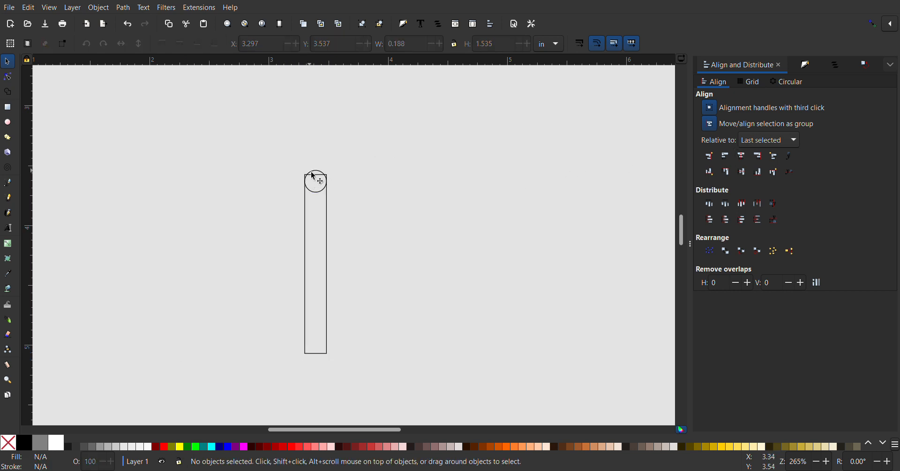
Step: Nudge the circle upward until its center sits on the rectangle's top edge
{"action": "left_click", "coordinate": [314, 175]}
{"action": "key", "text": "Up"}
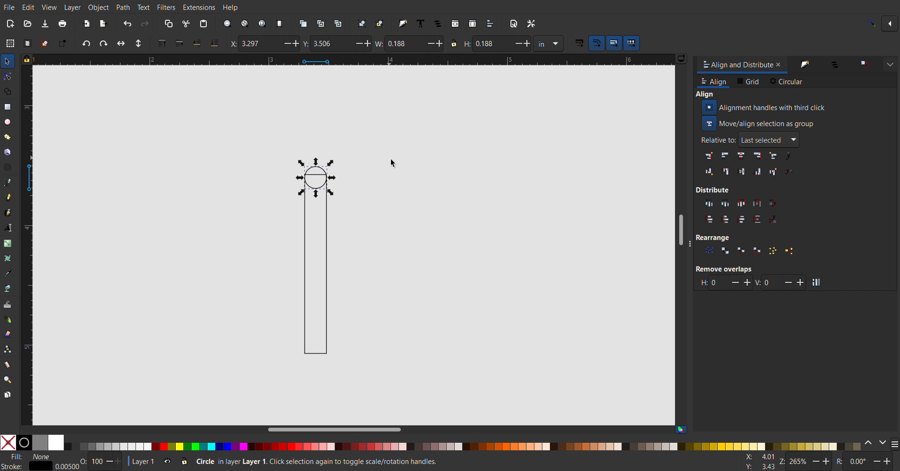
{"action": "key", "text": "Up"}
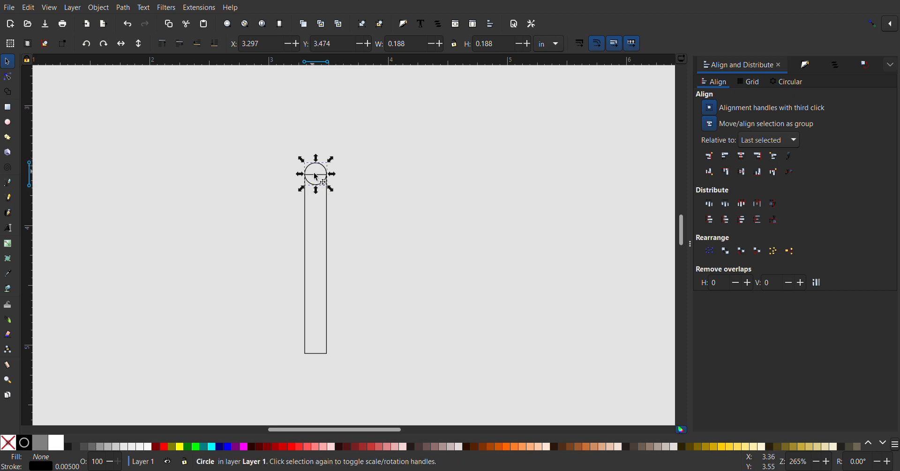
{"action": "left_click", "coordinate": [390, 139]}
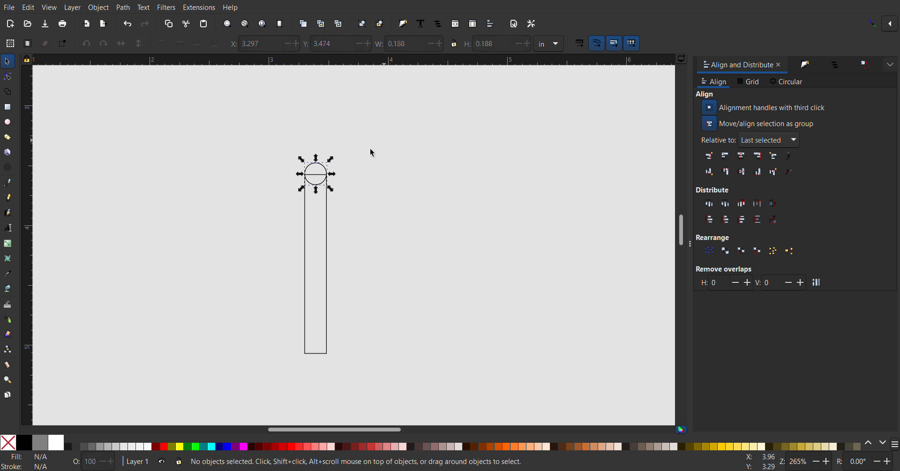
Step: Duplicate the top circle and align the copy's bottom edge with the bottom of the rectangle
{"action": "left_click", "coordinate": [318, 167]}
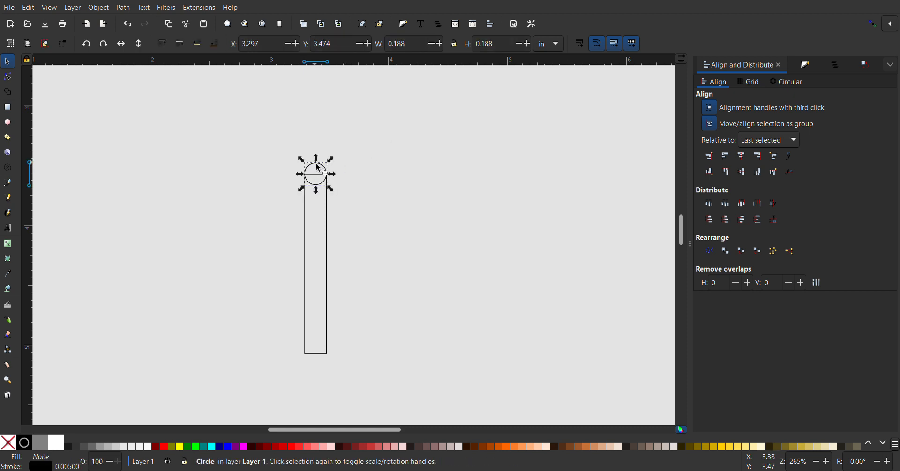
{"action": "key", "text": "ctrl"}
{"action": "key", "text": "ctrl"}
{"action": "key", "text": "ctrl"}
{"action": "key", "text": "shift"}
{"action": "left_click", "coordinate": [327, 313], "text": "shift"}
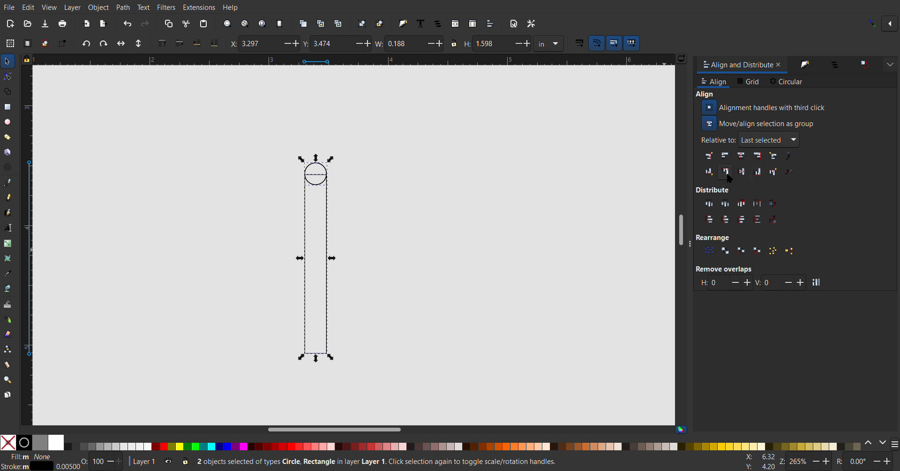
{"action": "left_click", "coordinate": [758, 172]}
{"action": "left_click", "coordinate": [378, 345]}
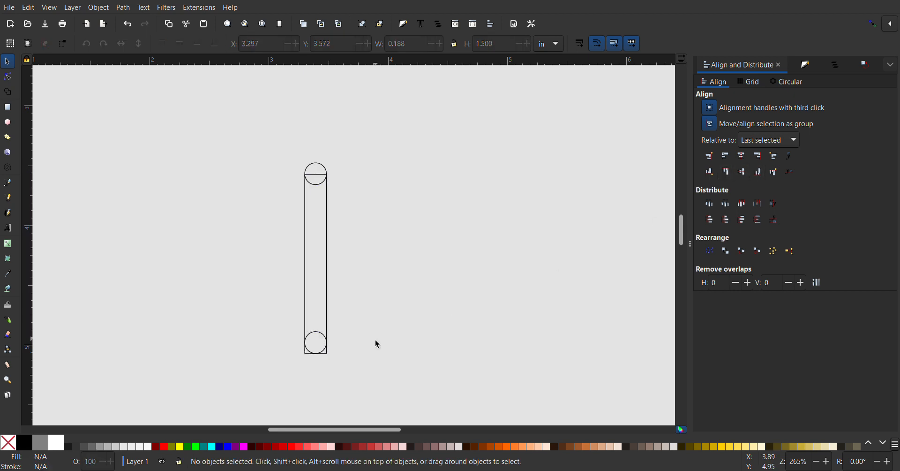
Step: Nudge the lower circle down three increments so its center sits on the rectangle's bottom edge
{"action": "left_click", "coordinate": [314, 335]}
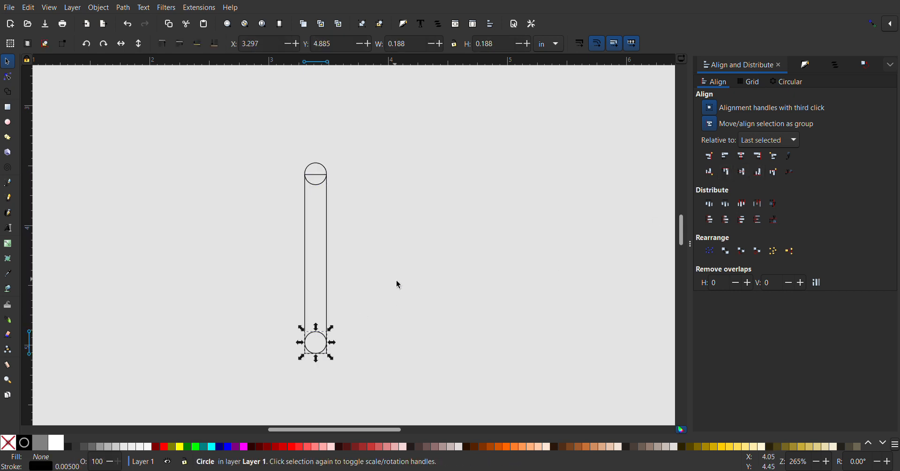
{"action": "key", "text": "Down"}
{"action": "key", "text": "Down"}
{"action": "key", "text": "Down"}
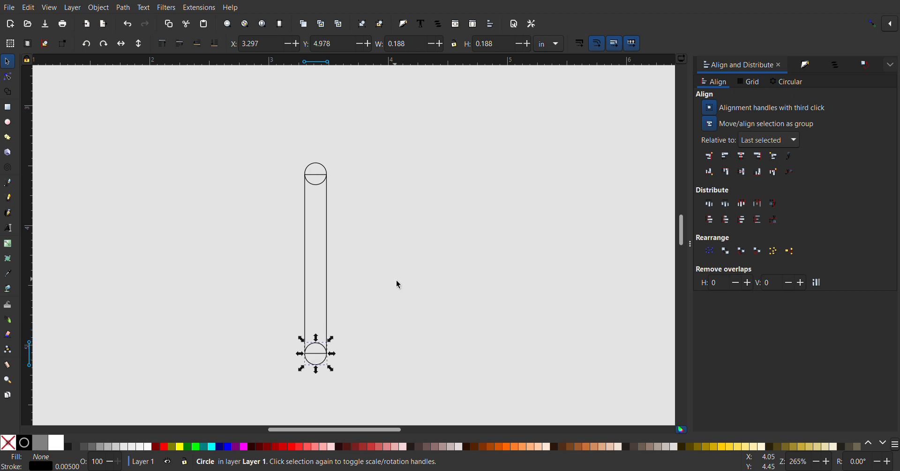
Step: Convert the rectangle and both circles to paths and union them into one rounded bar
{"action": "left_click_drag", "start_coordinate": [278, 139], "coordinate": [363, 380]}
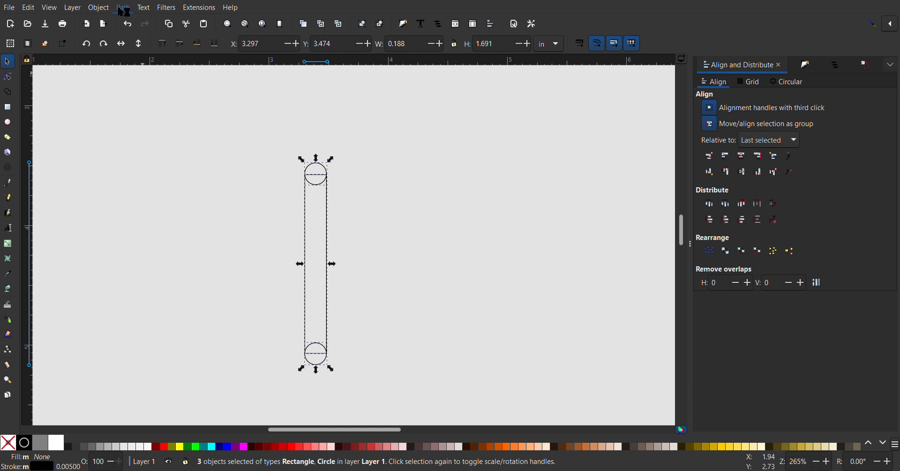
{"action": "left_click", "coordinate": [145, 23]}
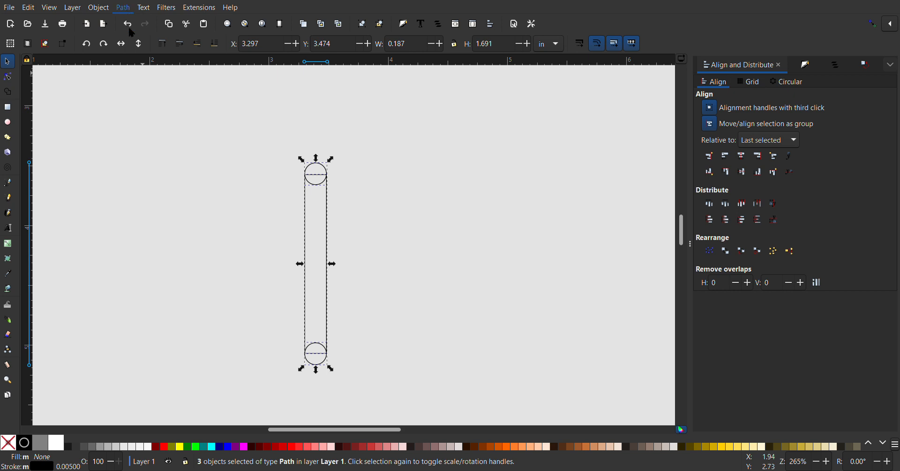
{"action": "key", "text": "ctrl+plus"}
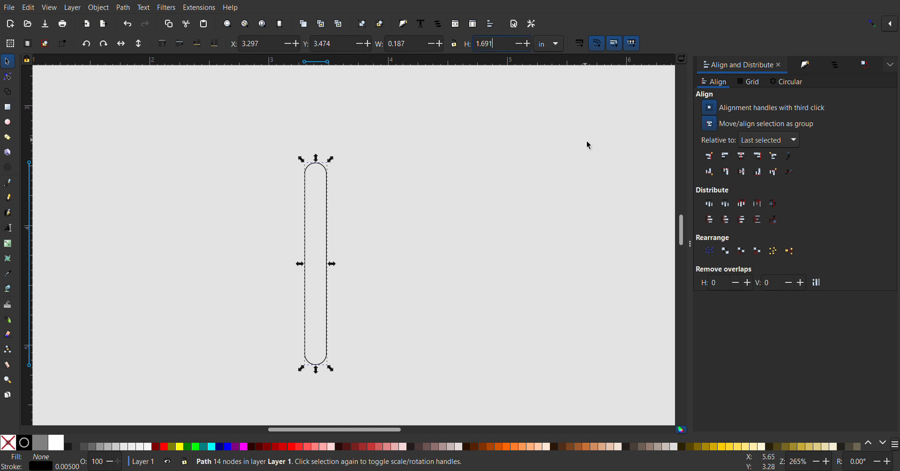
Step: Set the rounded bar's height to 1.5 in
{"action": "key", "text": "BackSpace"}
{"action": "key", "text": "BackSpace"}
{"action": "key", "text": "BackSpace"}
{"action": "type", "text": "5"}
{"action": "key", "text": "Return"}
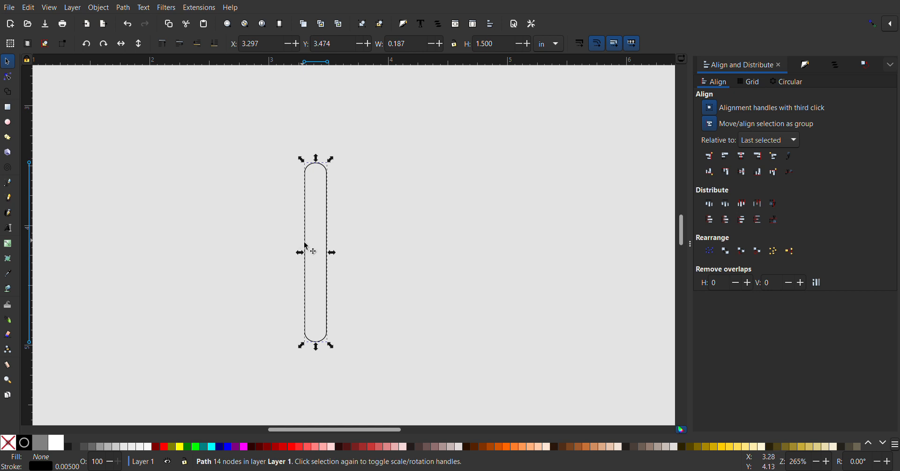
Step: Make four duplicates of the rounded bar, rotating each one a further 36° clockwise about the shared center
{"action": "key", "text": "ctrl"}
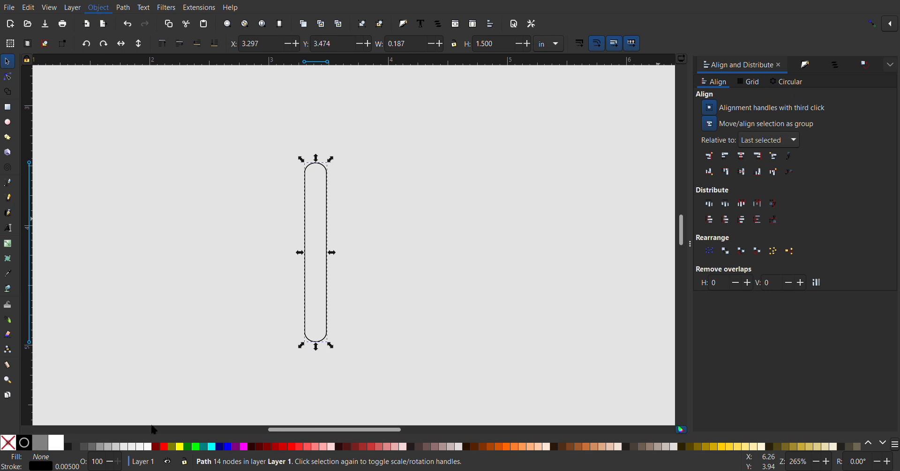
{"action": "key", "text": "ctrl+shift+m"}
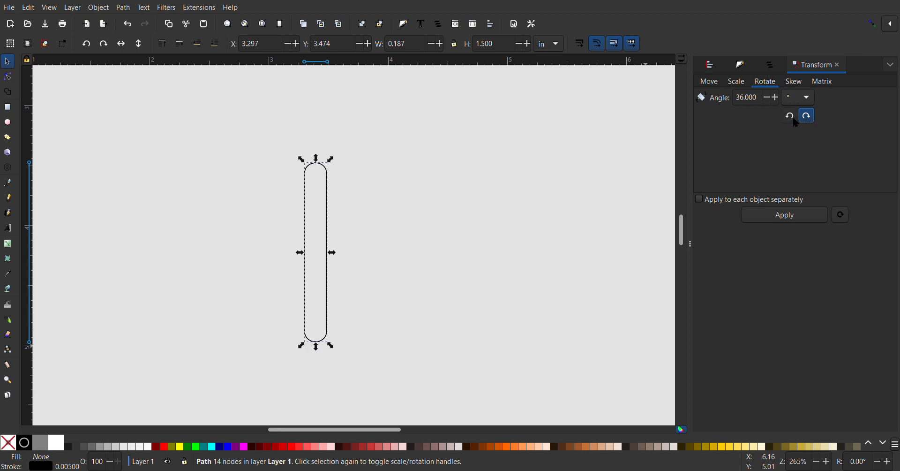
{"action": "left_click", "coordinate": [803, 214]}
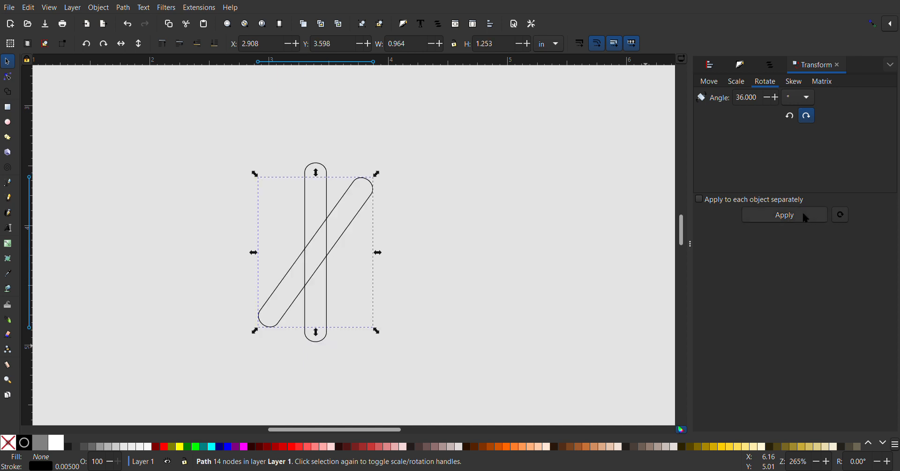
{"action": "left_click", "coordinate": [803, 215]}
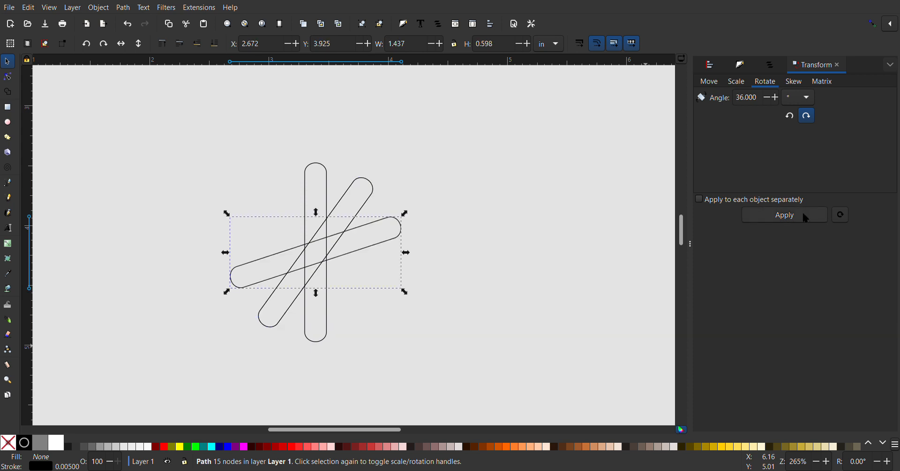
{"action": "left_click", "coordinate": [803, 215]}
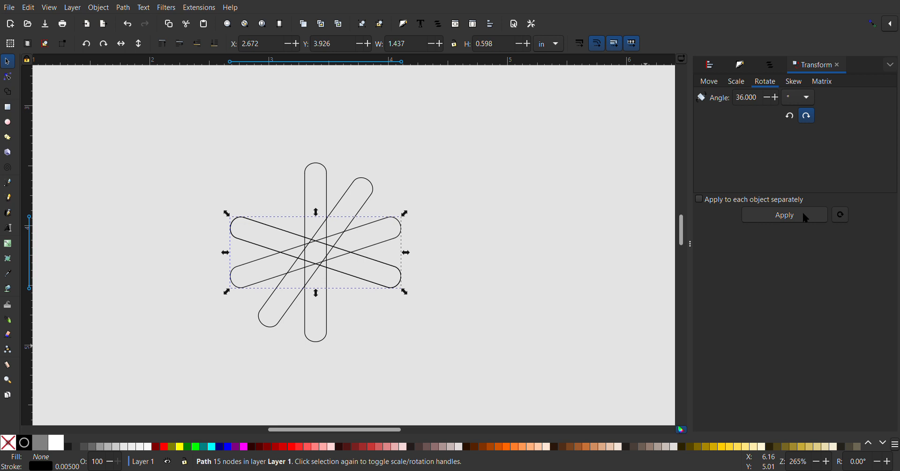
{"action": "left_click", "coordinate": [803, 215]}
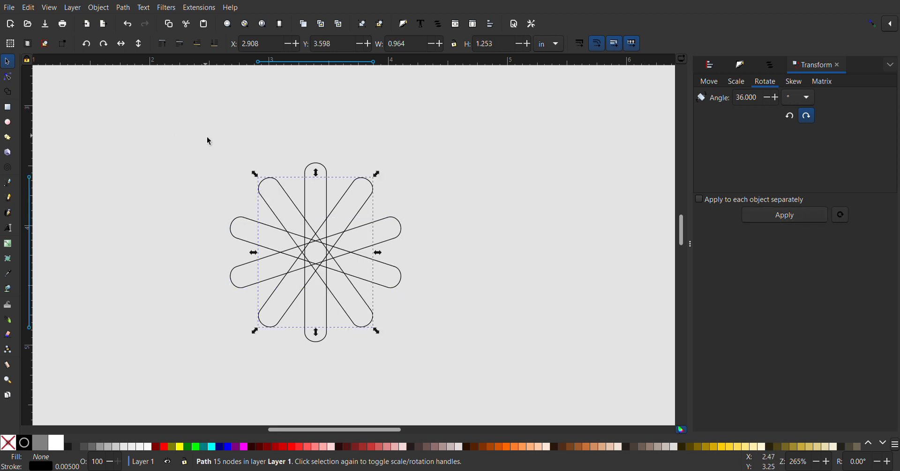
Step: Select all five crossed bars and union them into a single ten-armed shape
{"action": "left_click_drag", "start_coordinate": [428, 386], "coordinate": [433, 389]}
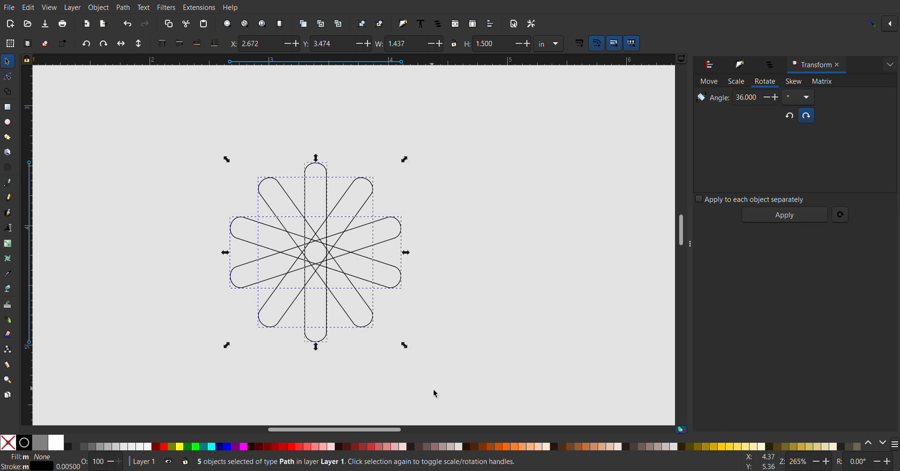
{"action": "left_click", "coordinate": [128, 7]}
{"action": "left_click", "coordinate": [128, 67]}
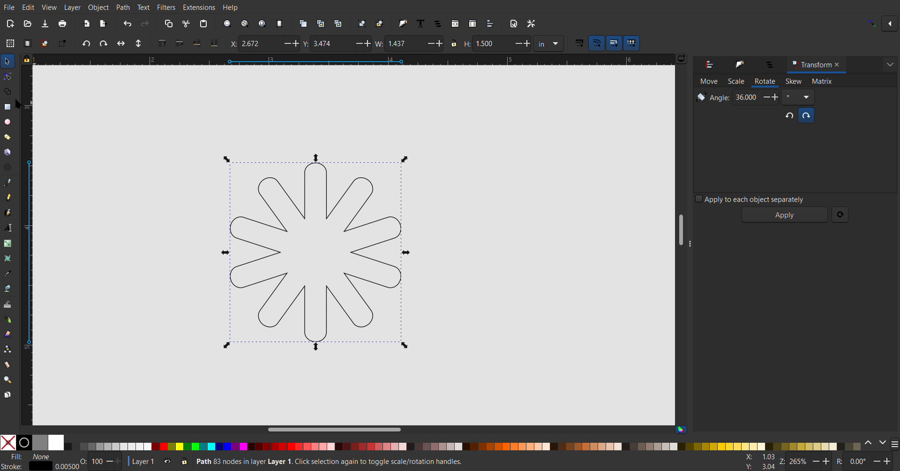
Step: Draw a small circle about 0.17 in across to the left of the ten-armed shape
{"action": "left_click", "coordinate": [10, 124]}
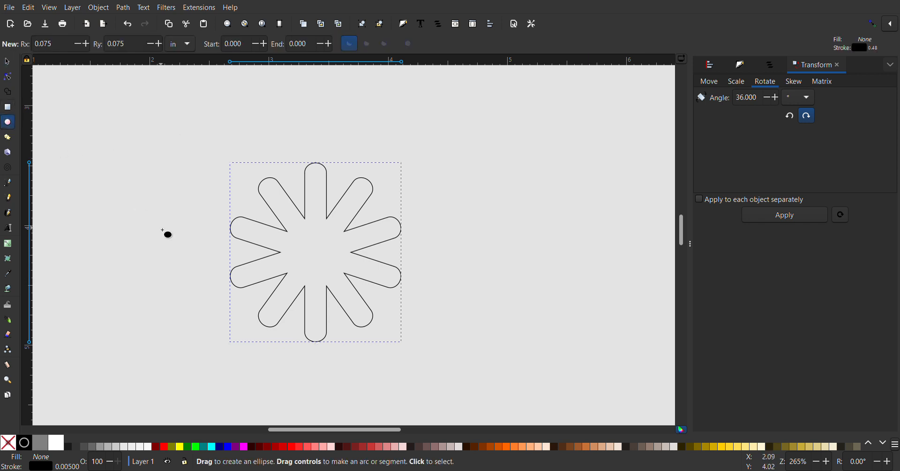
{"action": "left_click_drag", "start_coordinate": [124, 209], "coordinate": [142, 224]}
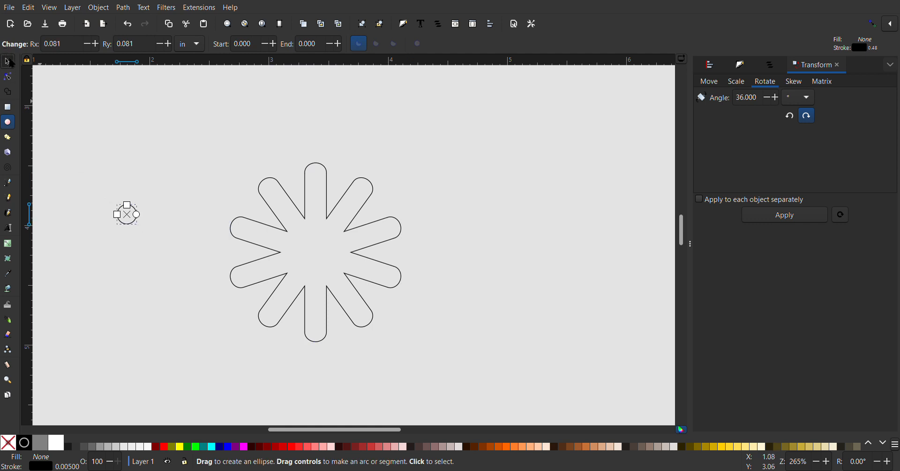
{"action": "left_click", "coordinate": [7, 61]}
Step: Set the small circle's width and height to 0.1875 in each
{"action": "left_click", "coordinate": [424, 45]}
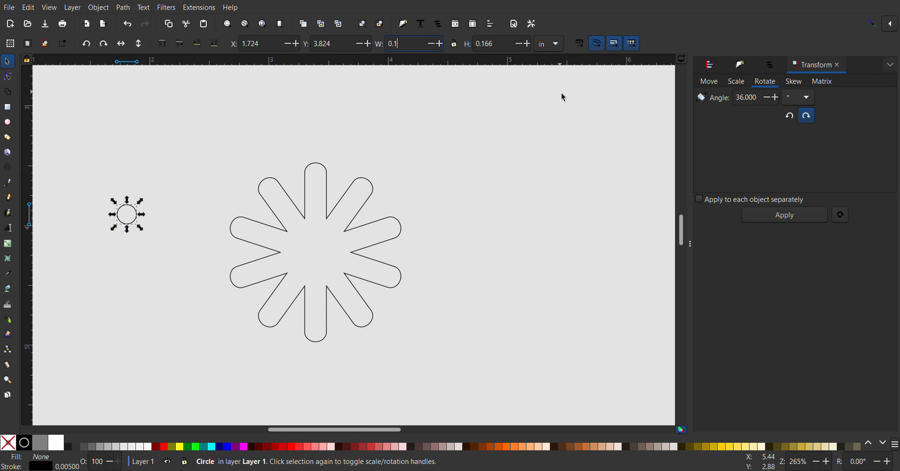
{"action": "type", "text": "875"}
{"action": "key", "text": "Tab"}
{"action": "type", "text": ".1875"}
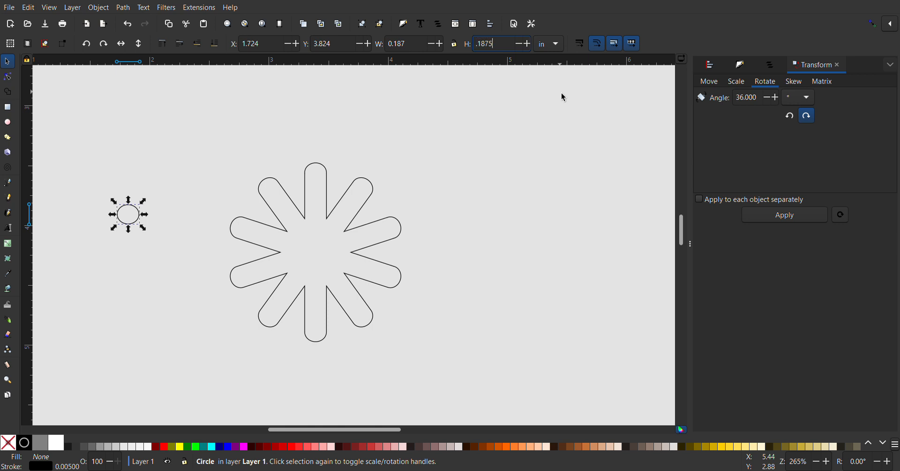
{"action": "key", "text": "Return"}
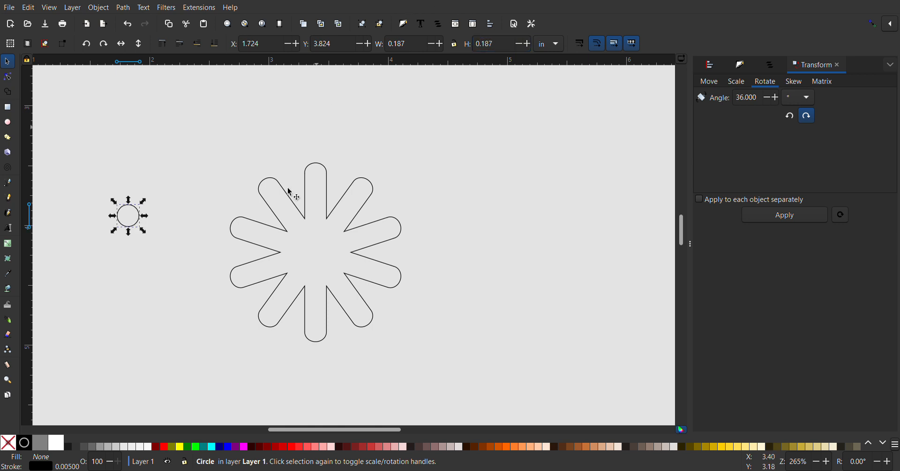
Step: Center the small circle horizontally and vertically on the ten-armed shape, aligning relative to the last selected object
{"action": "left_click", "coordinate": [299, 217], "text": "shift"}
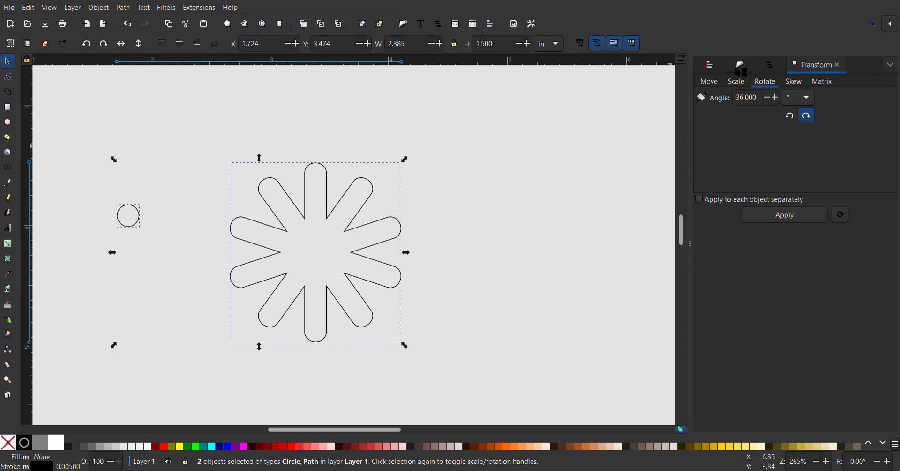
{"action": "left_click", "coordinate": [710, 65]}
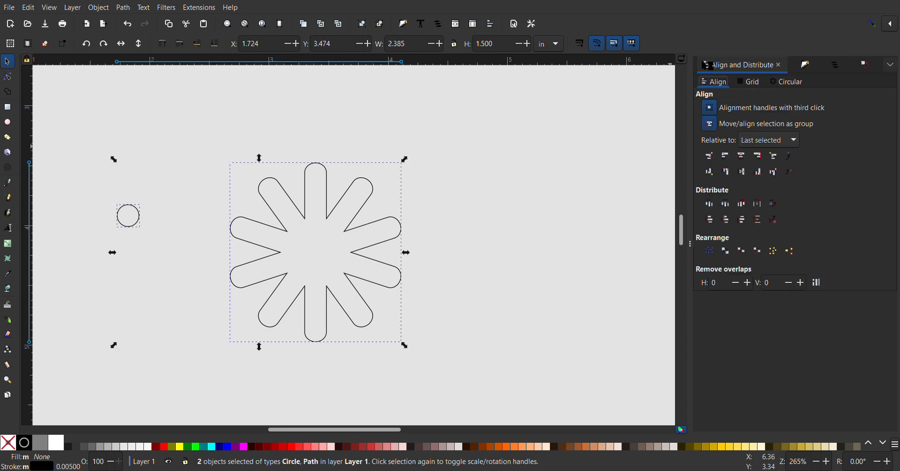
{"action": "left_click", "coordinate": [743, 156]}
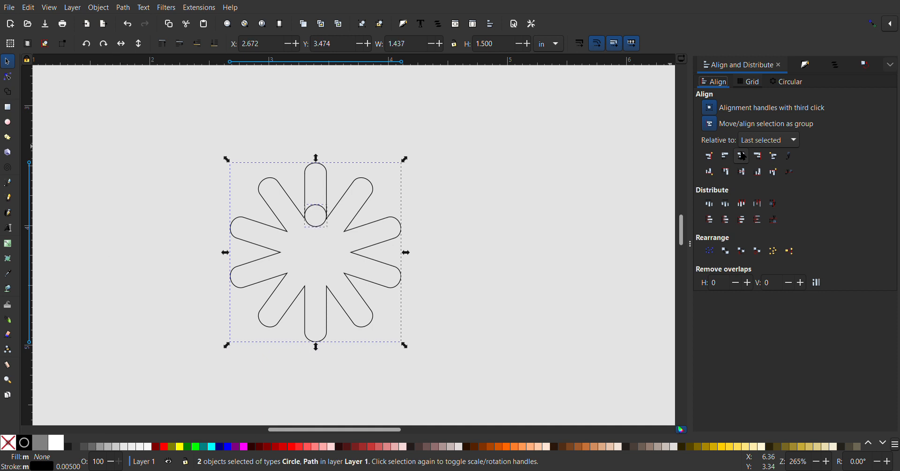
{"action": "left_click", "coordinate": [744, 175]}
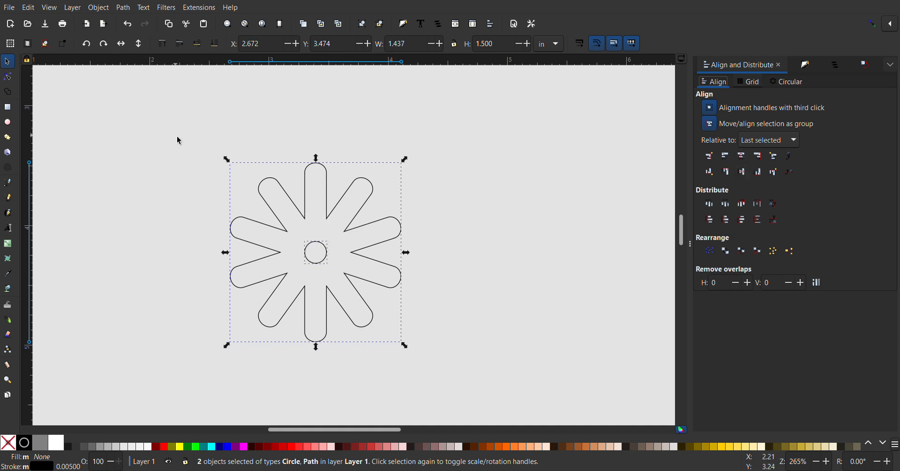
Step: Select the ten-armed shape with its centered circle, combine them into one path with a center hole, and deselect
{"action": "left_click_drag", "start_coordinate": [176, 135], "coordinate": [502, 409]}
{"action": "left_click", "coordinate": [135, 141]}
{"action": "left_click", "coordinate": [539, 314]}
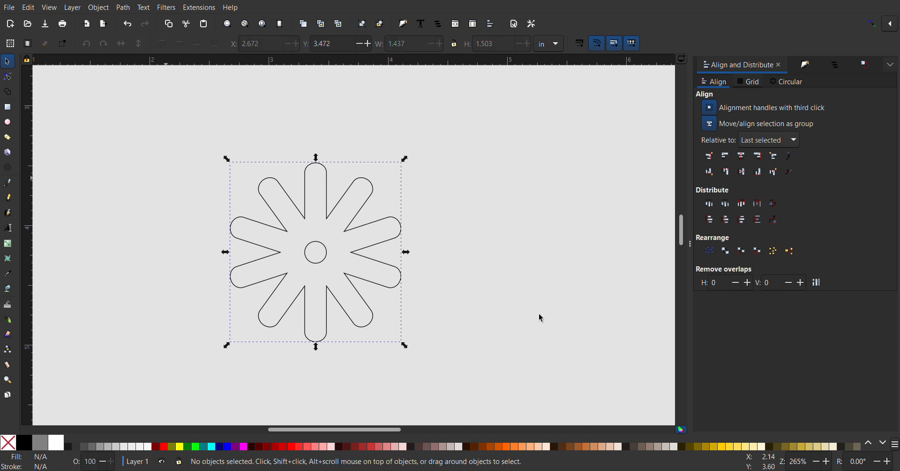
Step: Fill the combined shape black to check the center hole, remove the fill again, and deselect
{"action": "left_click", "coordinate": [370, 230]}
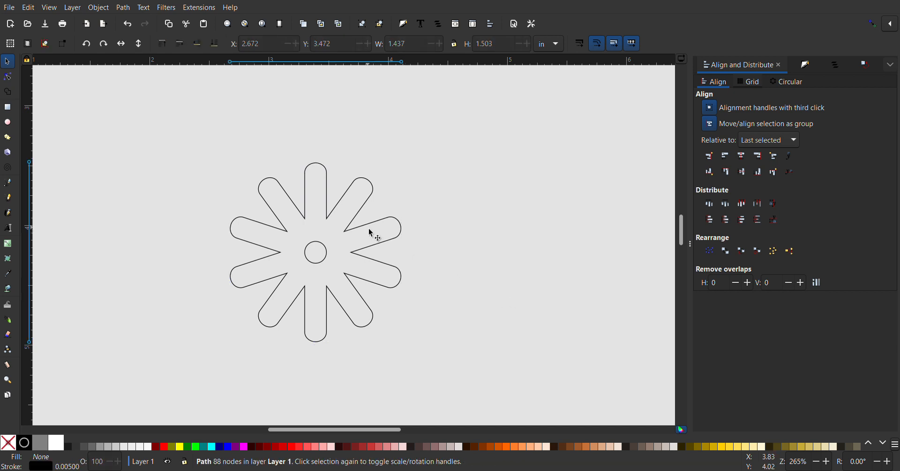
{"action": "left_click", "coordinate": [24, 443]}
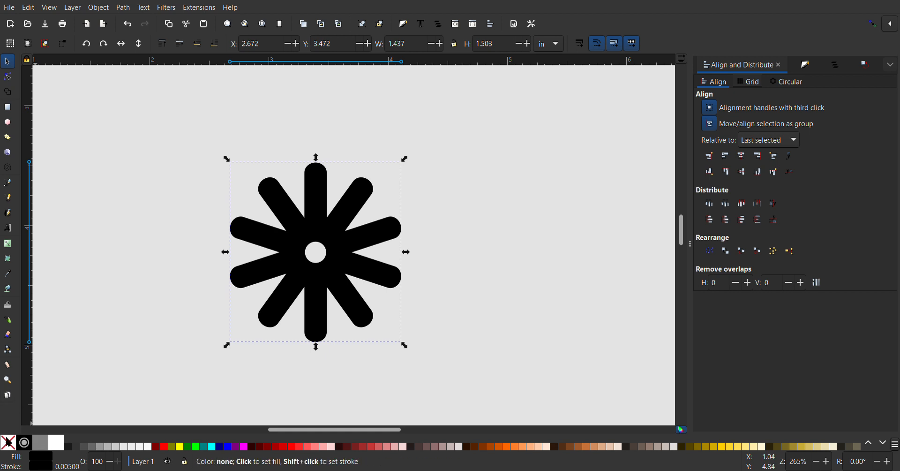
{"action": "left_click", "coordinate": [14, 436]}
{"action": "left_click", "coordinate": [459, 233]}
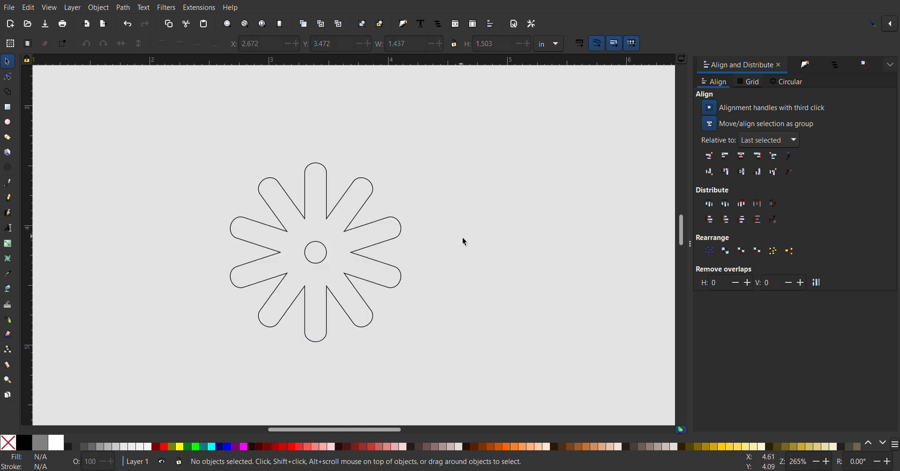